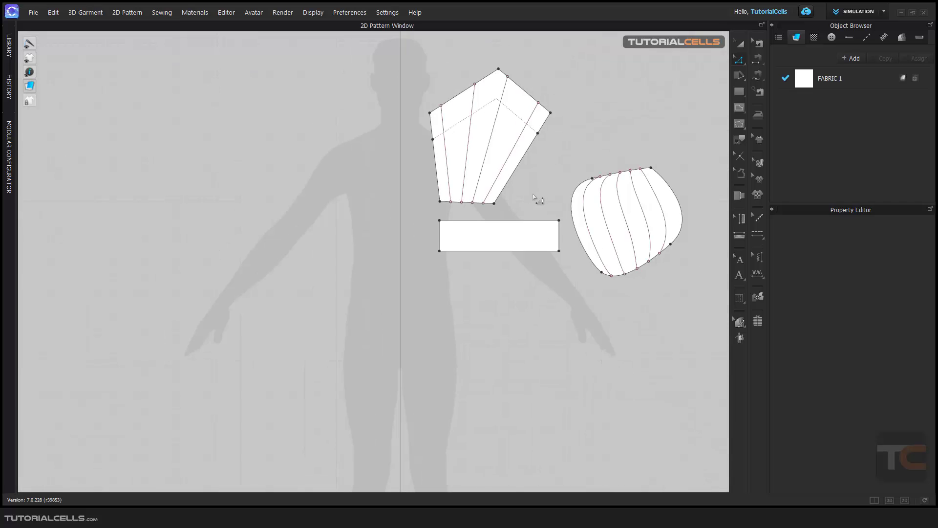
# Step: Draw a 37.52 cm sloped internal line across the rectangle from edge to edge
pyautogui.moveTo(537, 198); pyautogui.dragTo(502, 218, button='middle')
pyautogui.scroll(-2, 507, 199)
pyautogui.scroll(2, 507, 199)
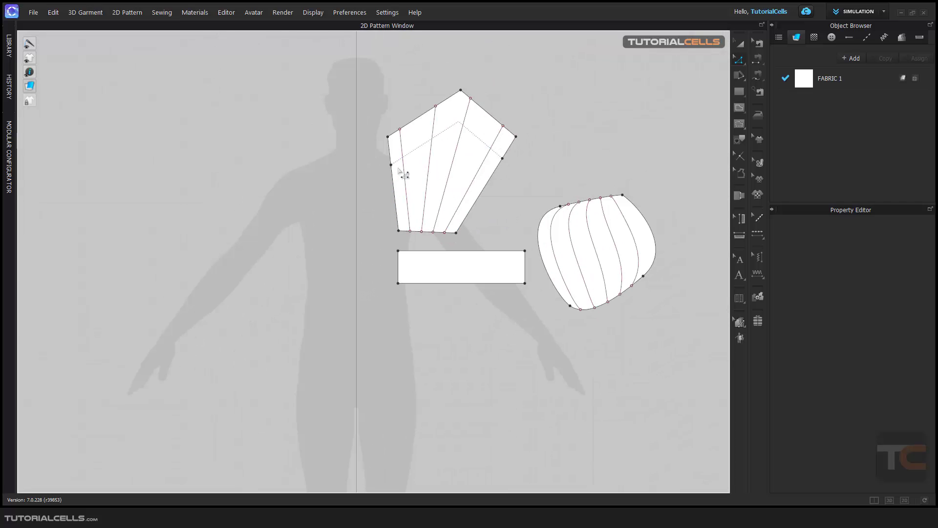
pyautogui.scroll(4, 504, 121)
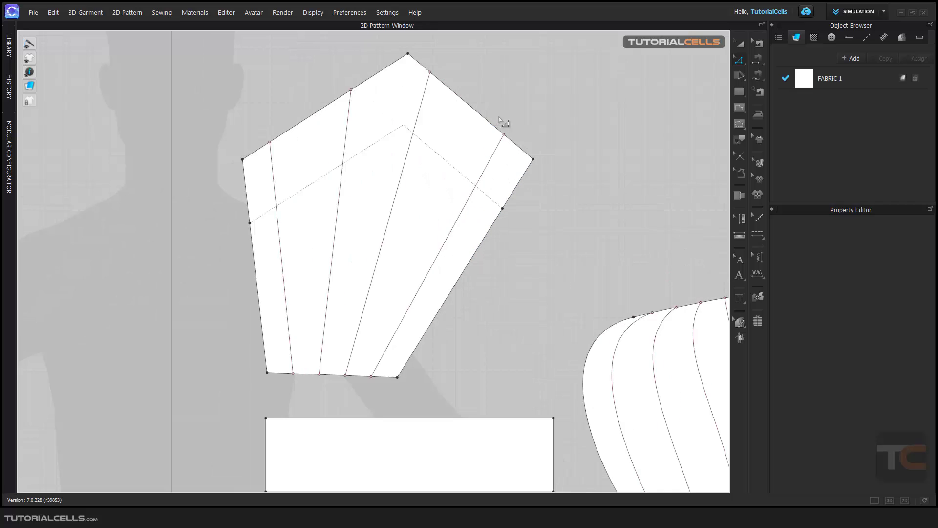
pyautogui.moveTo(489, 127); pyautogui.dragTo(526, 150, button='middle')
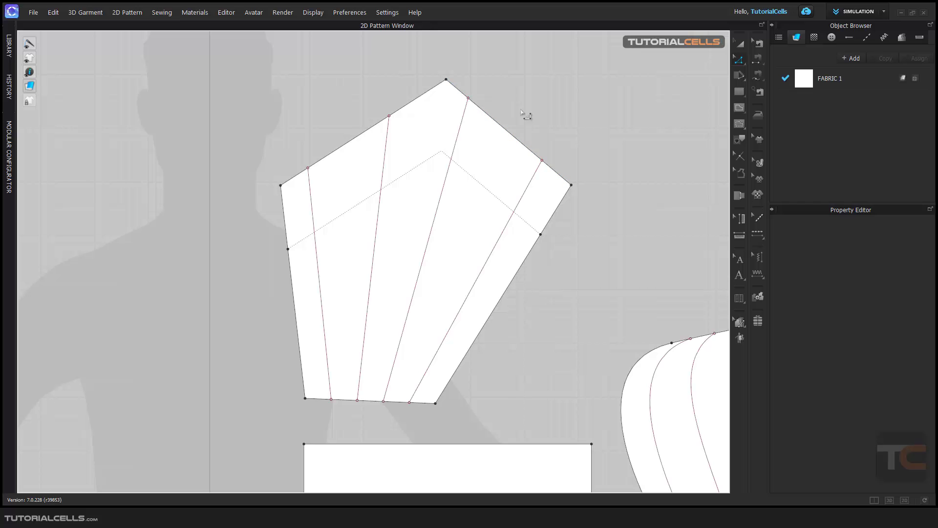
pyautogui.moveTo(490, 271); pyautogui.dragTo(503, 113, button='right')
pyautogui.moveTo(452, 331); pyautogui.dragTo(412, 293, button='right')
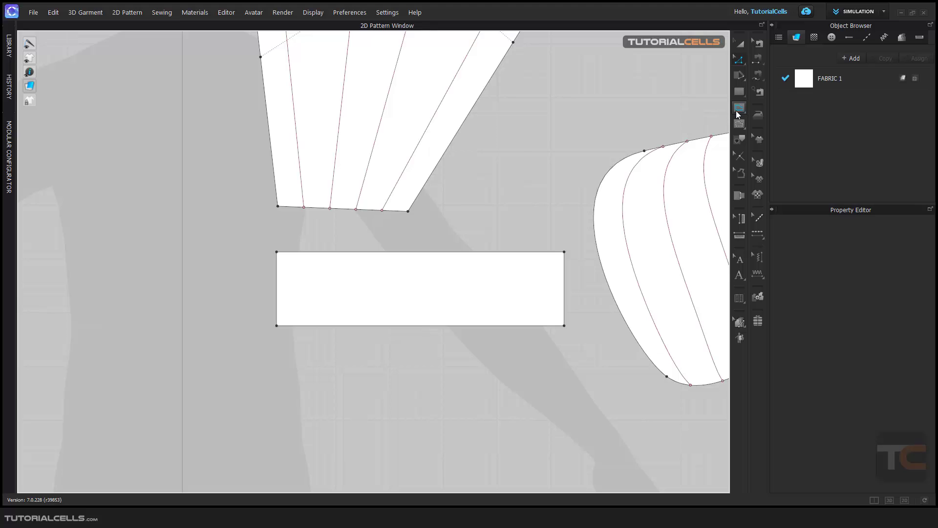
pyautogui.click(738, 110)
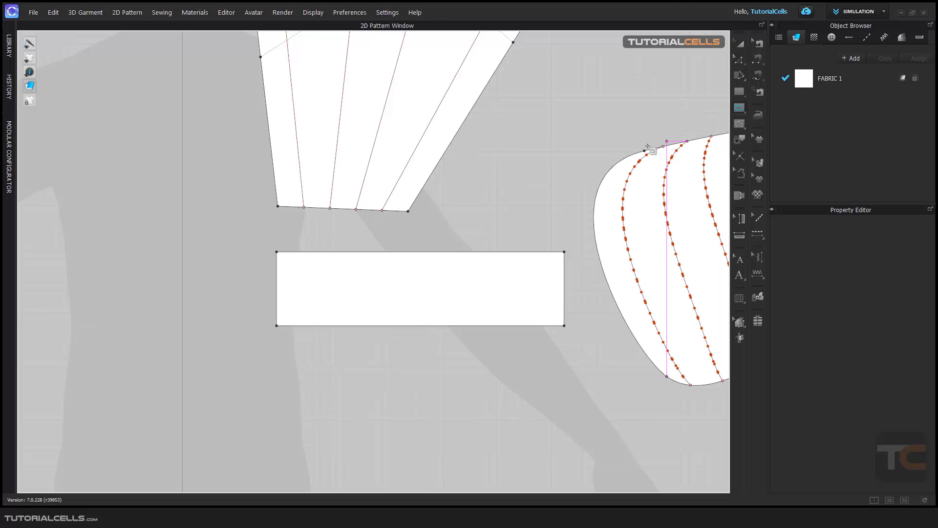
pyautogui.click(277, 277)
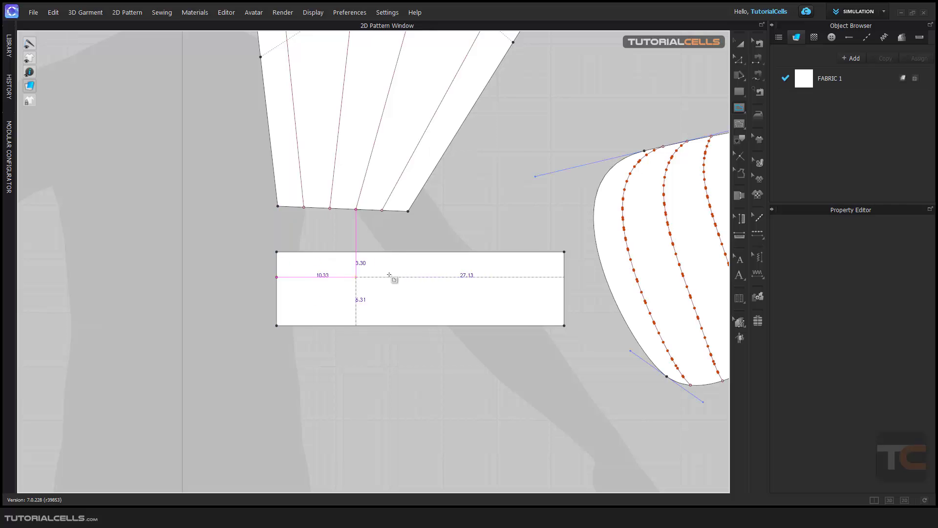
pyautogui.doubleClick(565, 262)
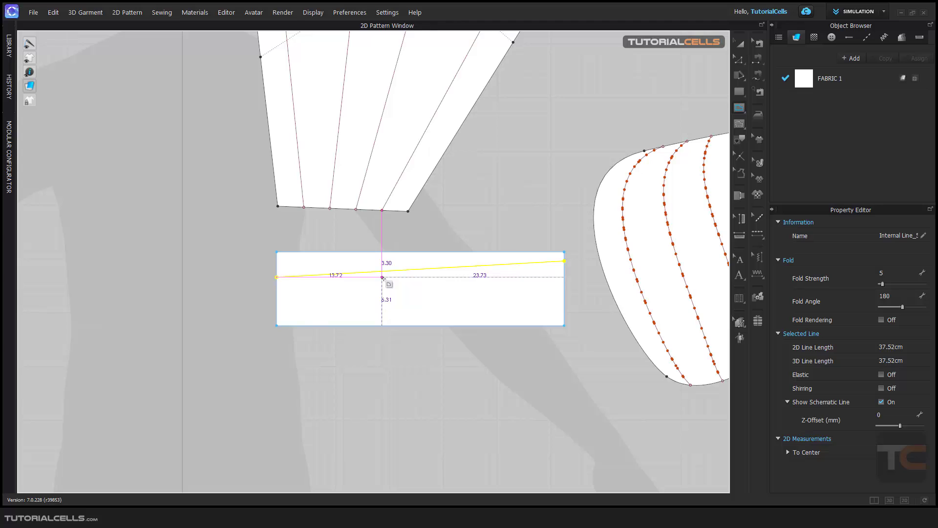
# Step: Add a short 3.95 cm vertical internal line below it, then deselect the rectangle
pyautogui.click(362, 313)
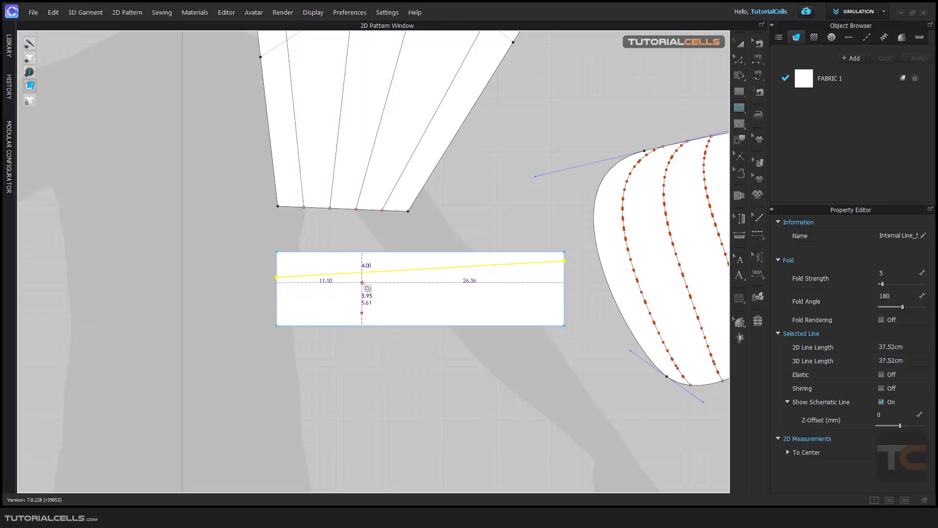
pyautogui.doubleClick(361, 282)
pyautogui.click(738, 64)
pyautogui.click(494, 187)
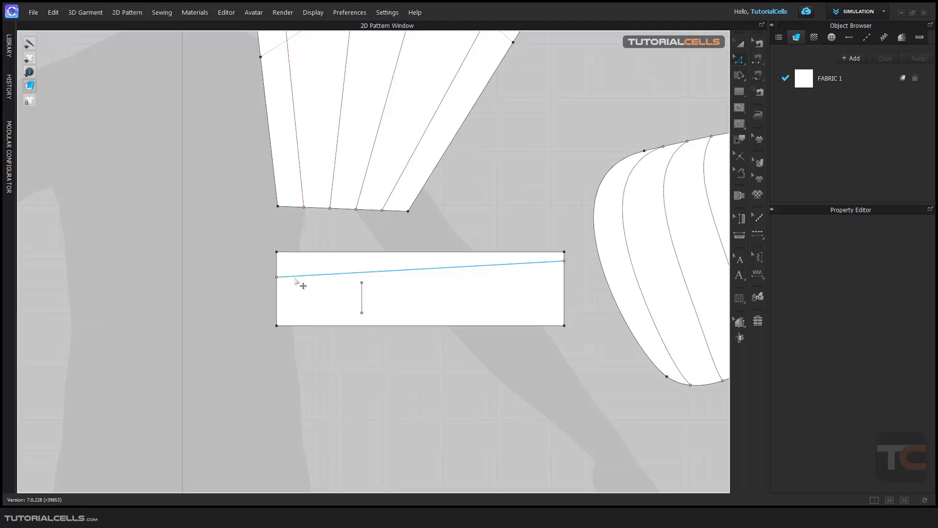
pyautogui.click(363, 297)
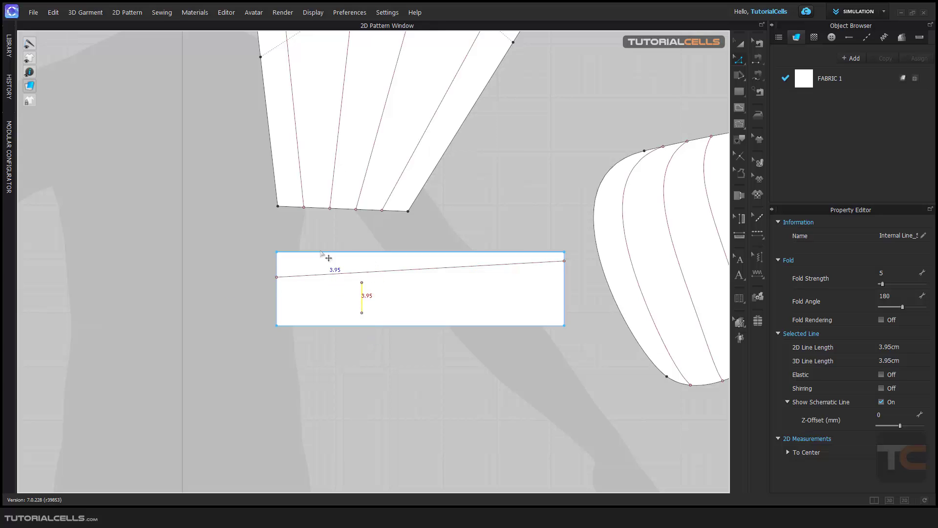
pyautogui.rightClick(362, 293)
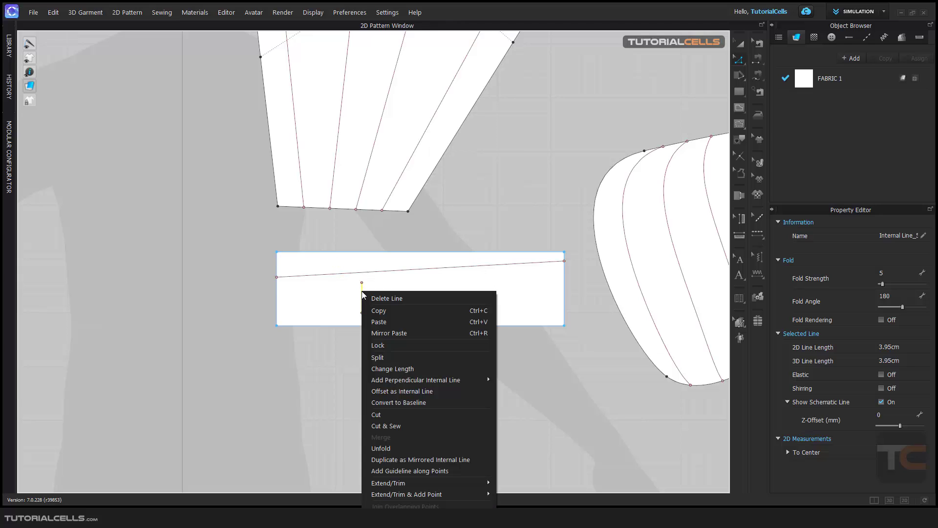
pyautogui.moveTo(430, 482)
pyautogui.moveTo(472, 483)
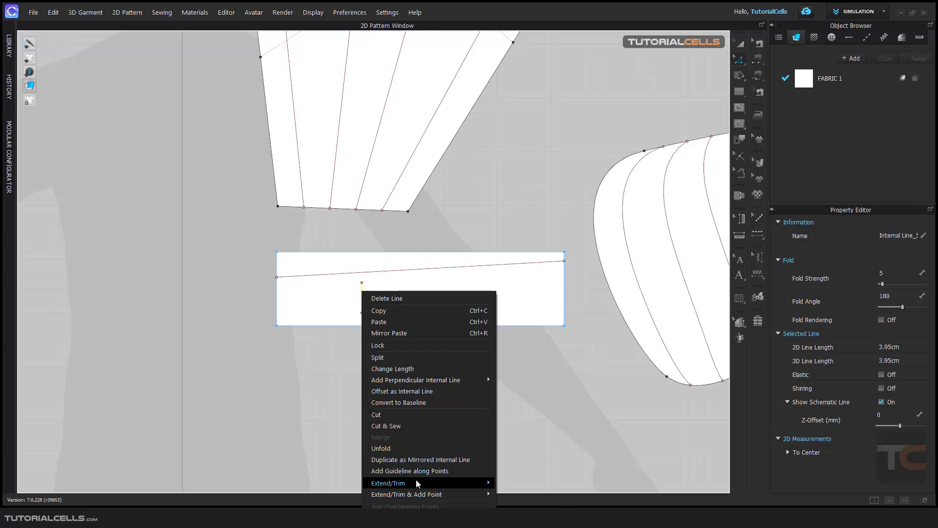
pyautogui.moveTo(532, 256); pyautogui.dragTo(513, 177, button='middle')
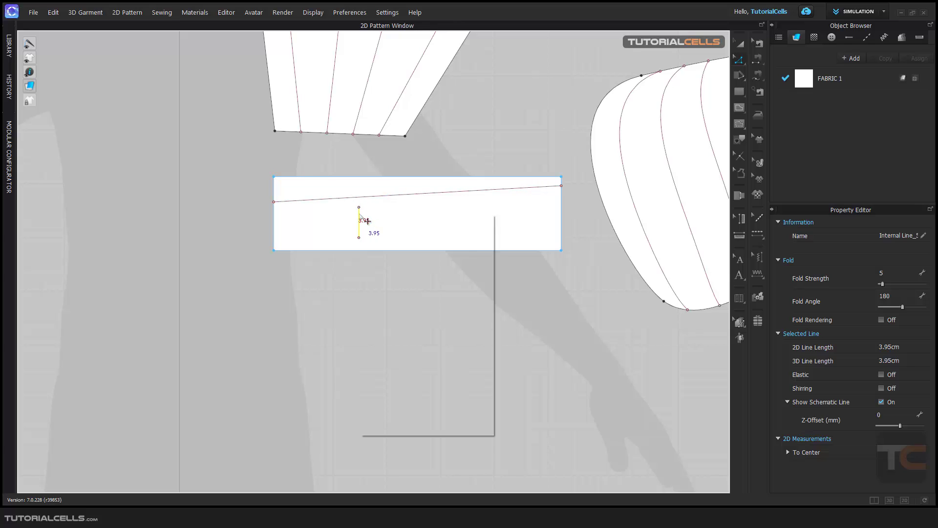
pyautogui.rightClick(359, 213)
pyautogui.moveTo(428, 405)
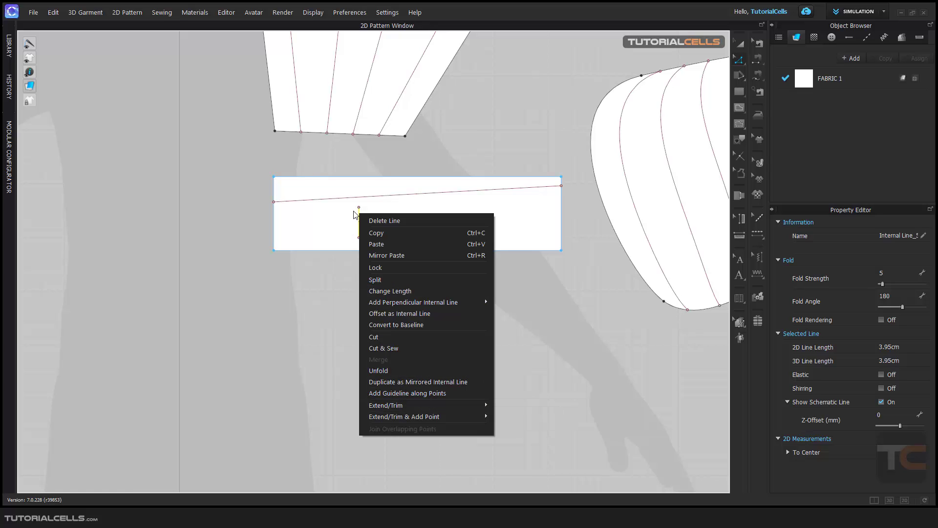
pyautogui.click(524, 265)
# Step: Draw a second vertical internal line and drag its ends beyond the rectangle's top and bottom
pyautogui.press('g')
pyautogui.click(493, 207)
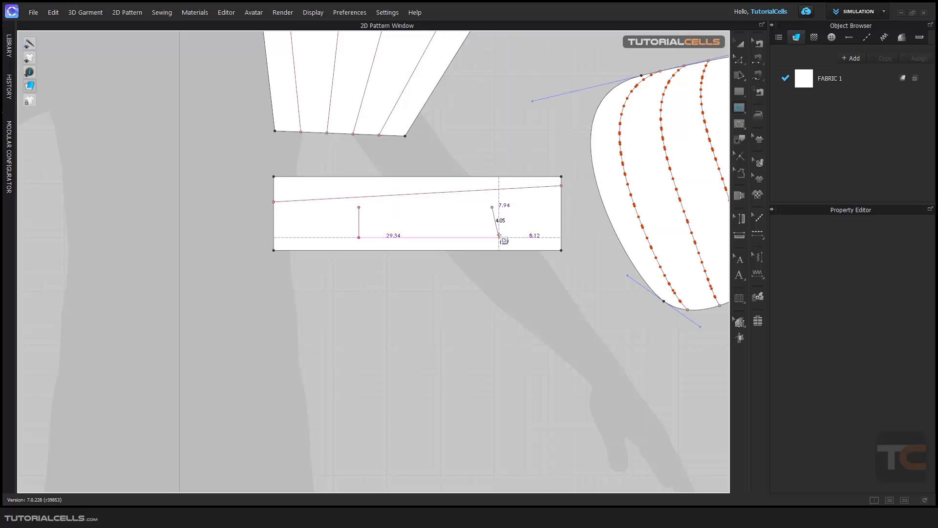
pyautogui.doubleClick(492, 237)
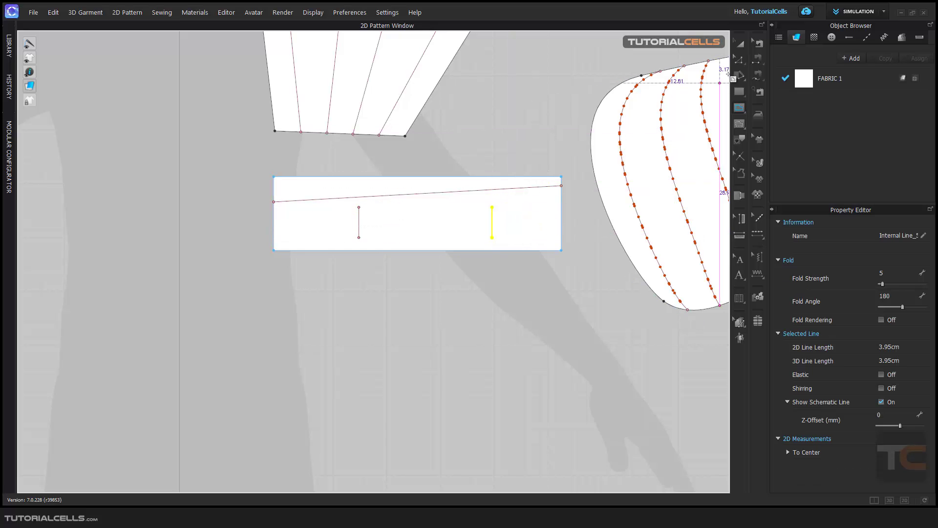
pyautogui.click(740, 59)
pyautogui.click(493, 208)
pyautogui.moveTo(493, 208); pyautogui.dragTo(492, 160)
pyautogui.moveTo(492, 238); pyautogui.dragTo(492, 271)
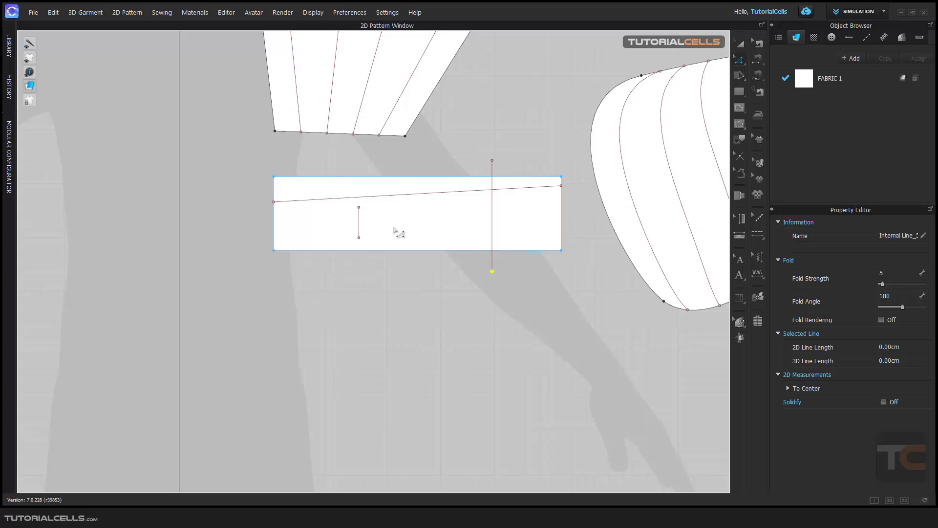
# Step: Extend the short vertical line to the pattern outline so it spans the rectangle's full height
pyautogui.click(362, 218)
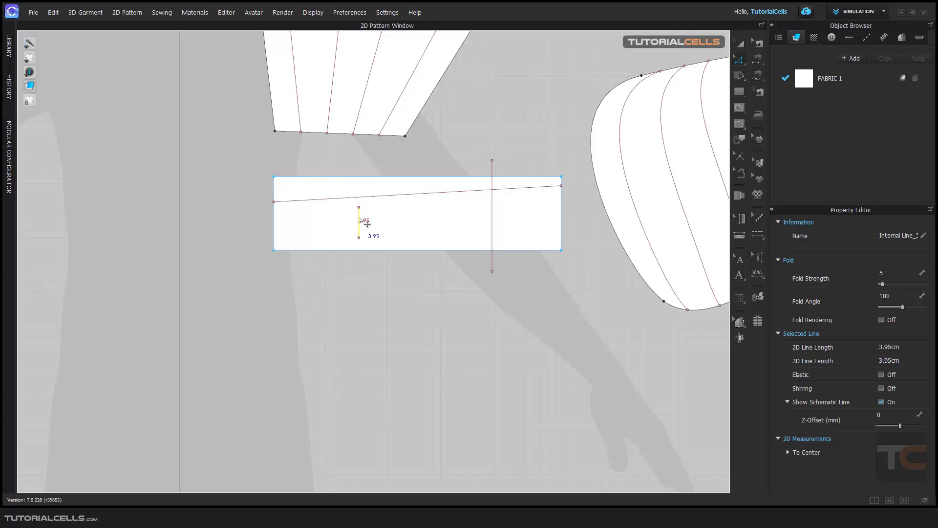
pyautogui.rightClick(360, 217)
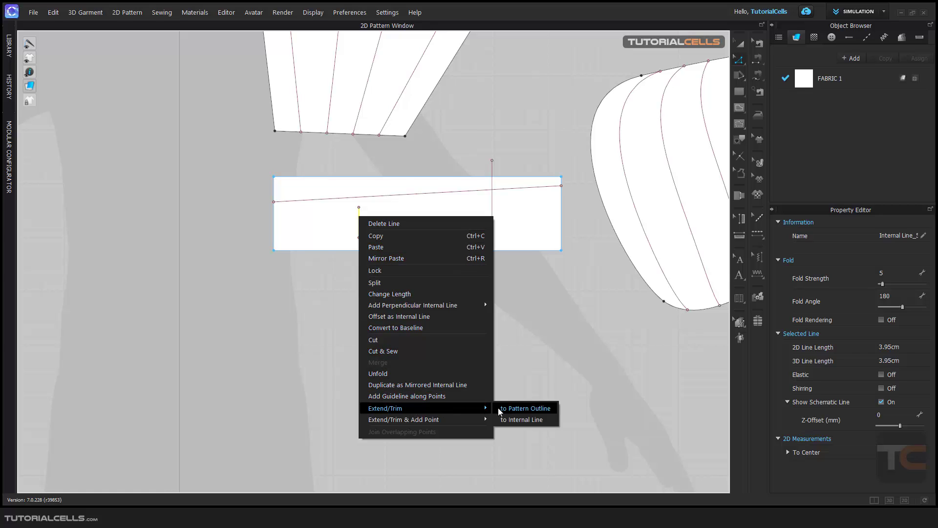
pyautogui.click(513, 409)
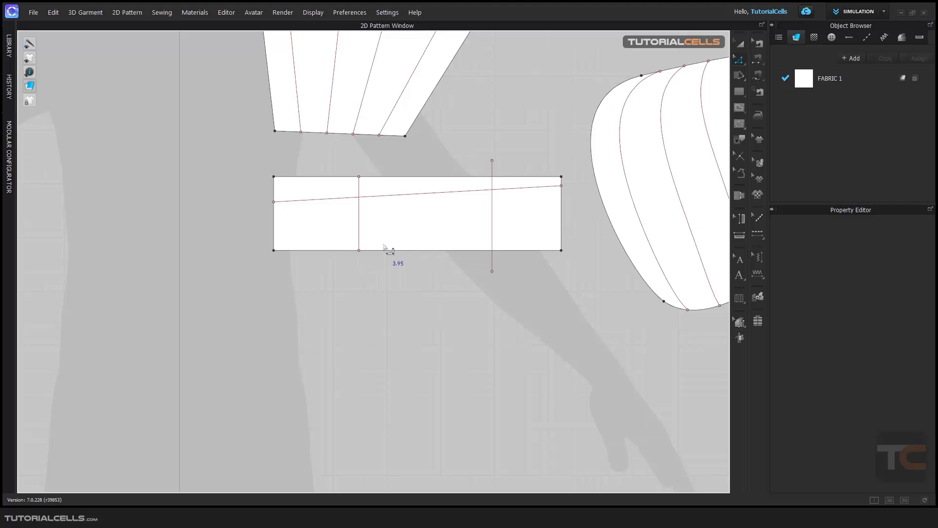
pyautogui.click(360, 215)
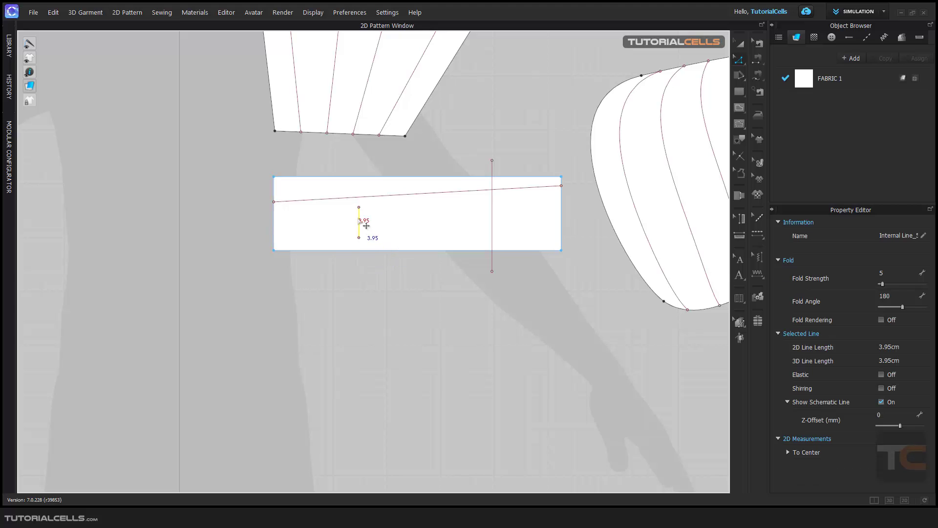
pyautogui.rightClick(360, 217)
pyautogui.moveTo(412, 409)
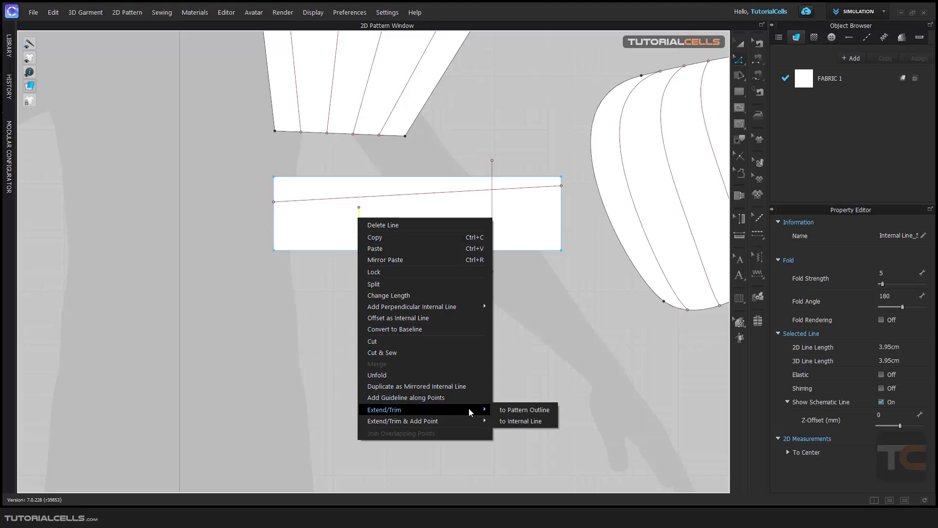
pyautogui.click(505, 410)
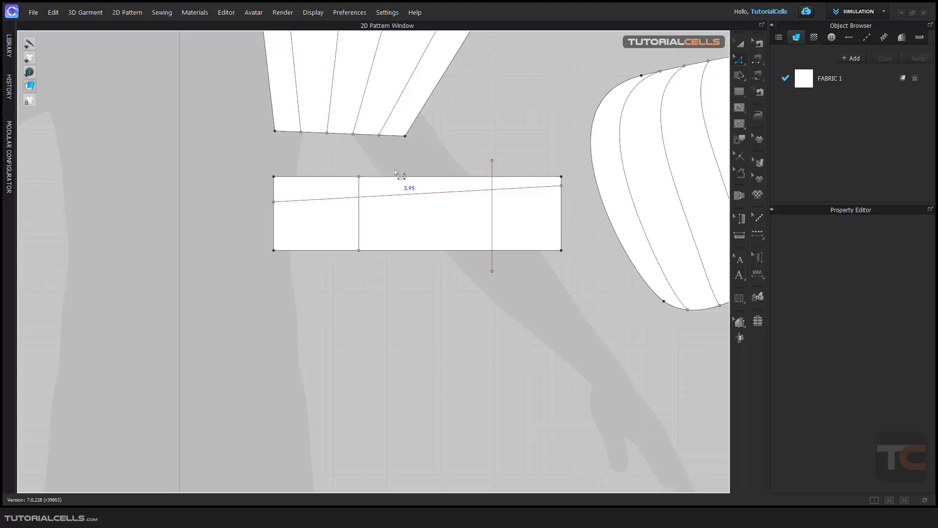
# Step: Extend the short vertical line up to the sloped line with Extend/Trim > to Internal Line
pyautogui.click(414, 243)
pyautogui.rightClick(359, 216)
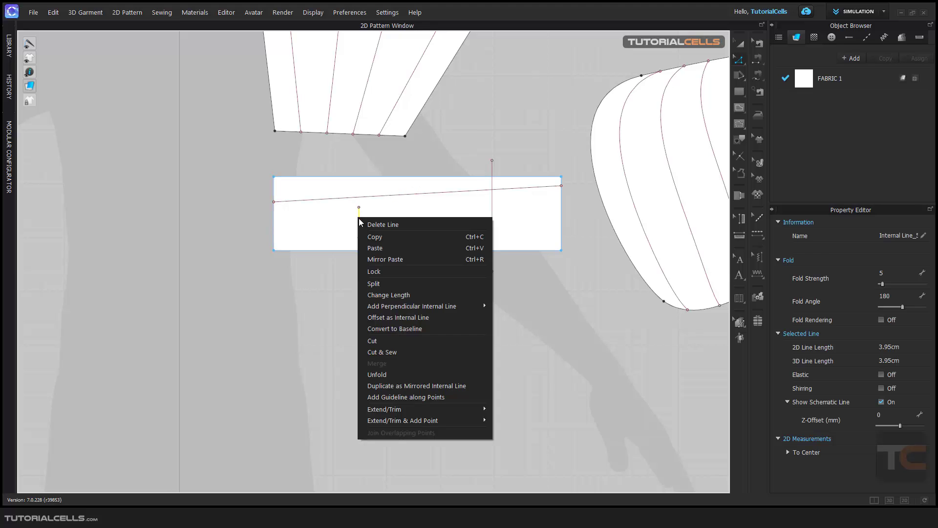
pyautogui.moveTo(407, 409)
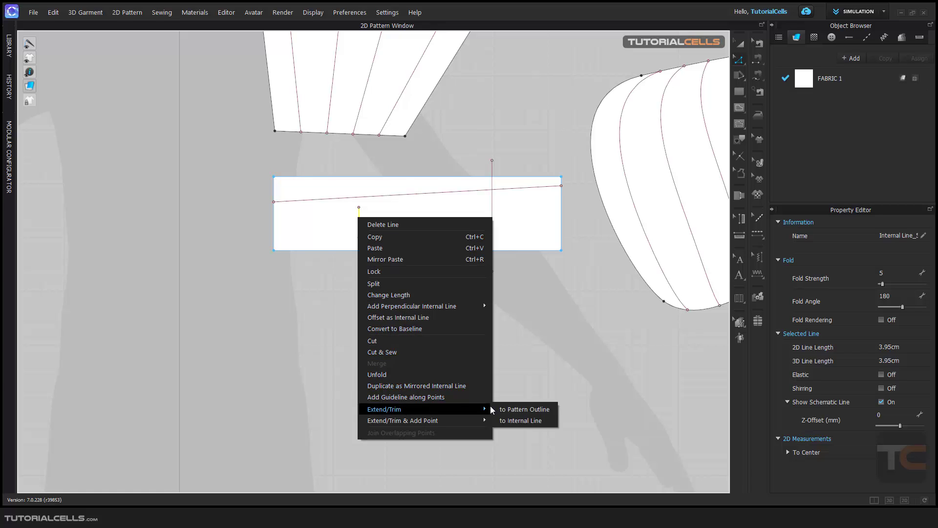
pyautogui.click(512, 423)
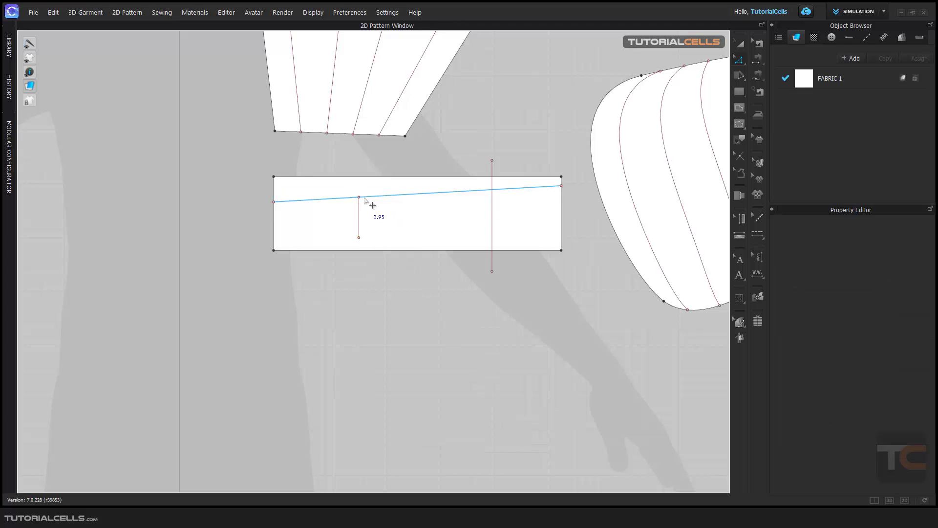
pyautogui.click(394, 204)
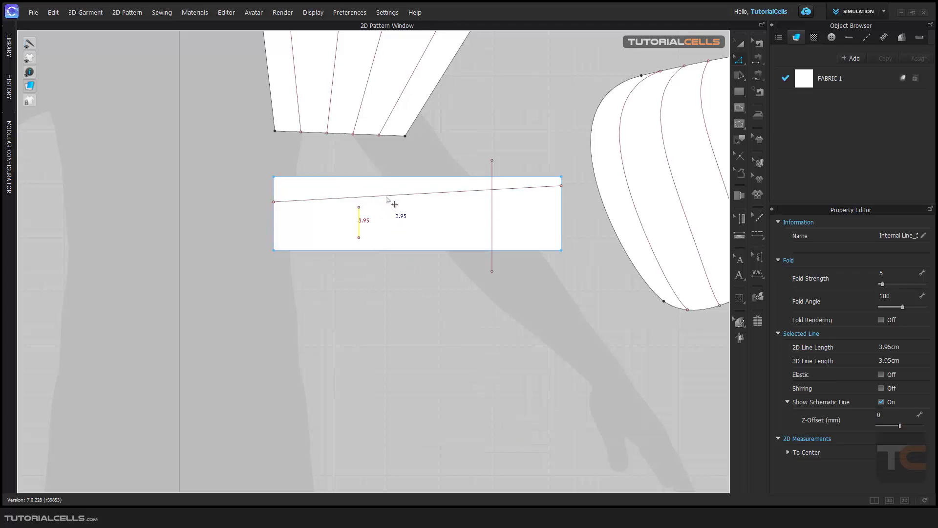
pyautogui.rightClick(494, 202)
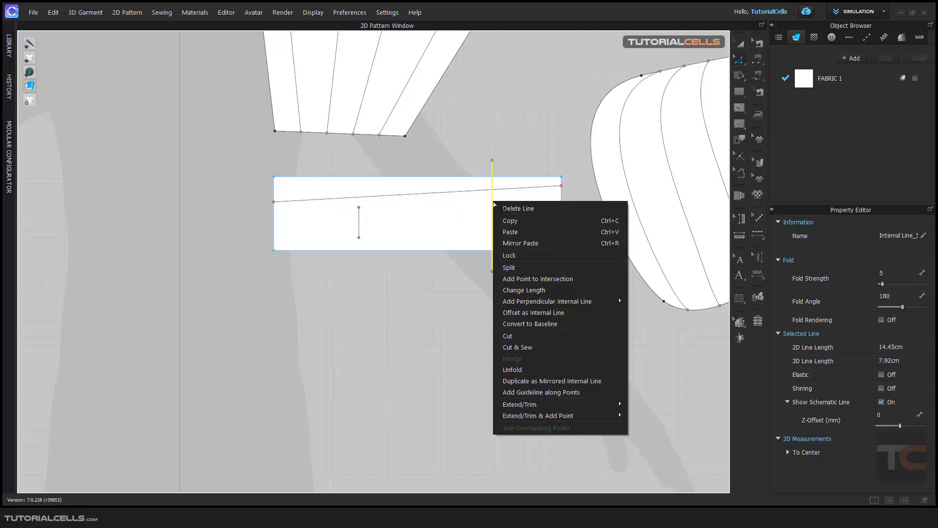
pyautogui.moveTo(576, 404)
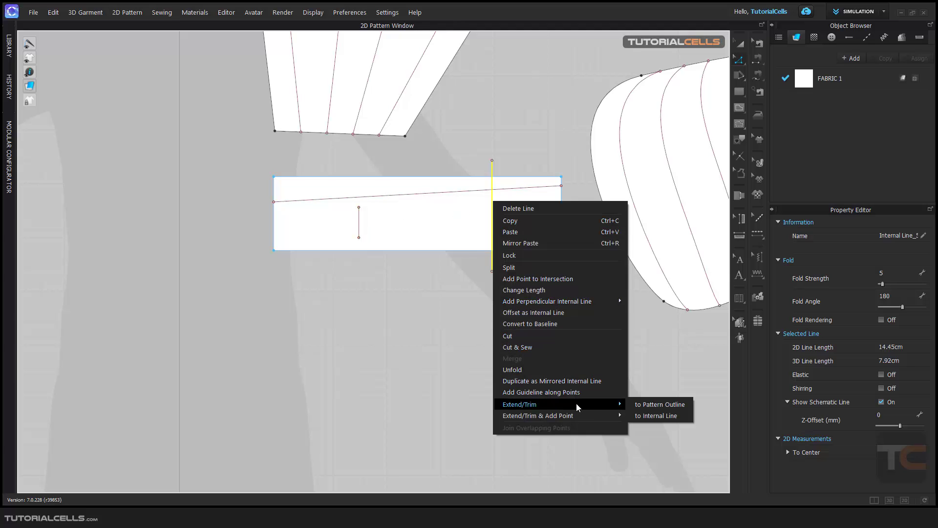
pyautogui.click(637, 404)
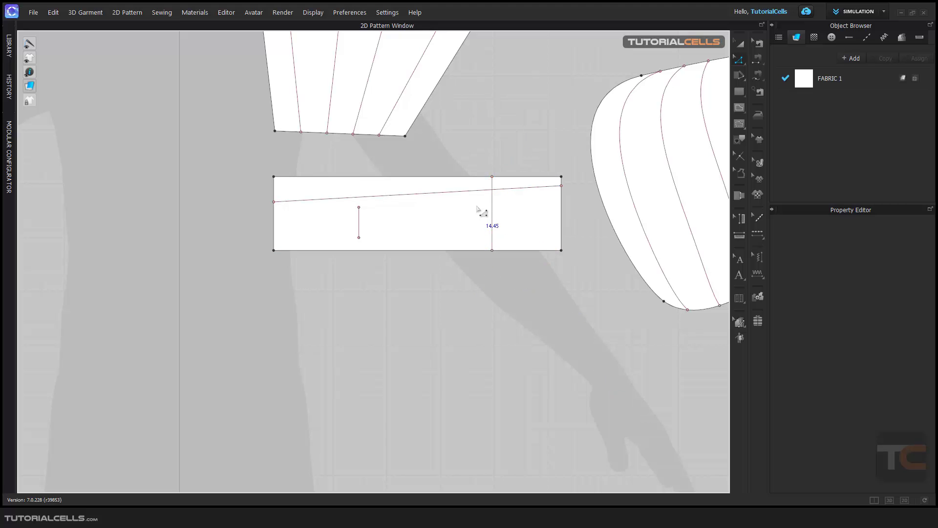
pyautogui.click(492, 210)
pyautogui.rightClick(493, 210)
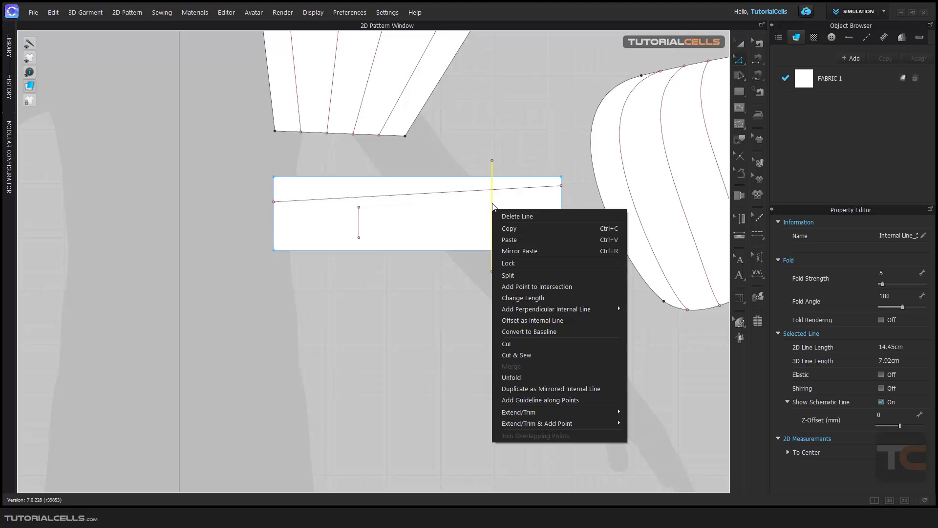
pyautogui.moveTo(576, 412)
pyautogui.click(638, 413)
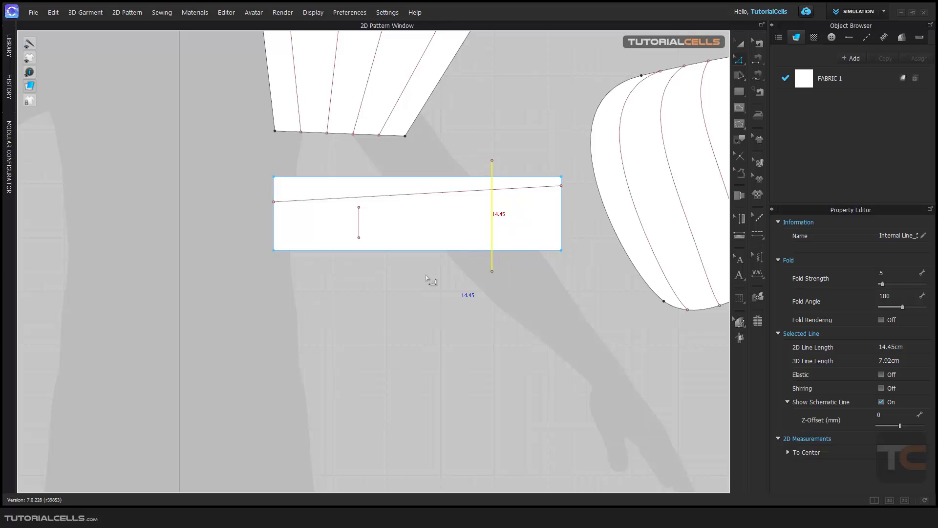
pyautogui.click(360, 224)
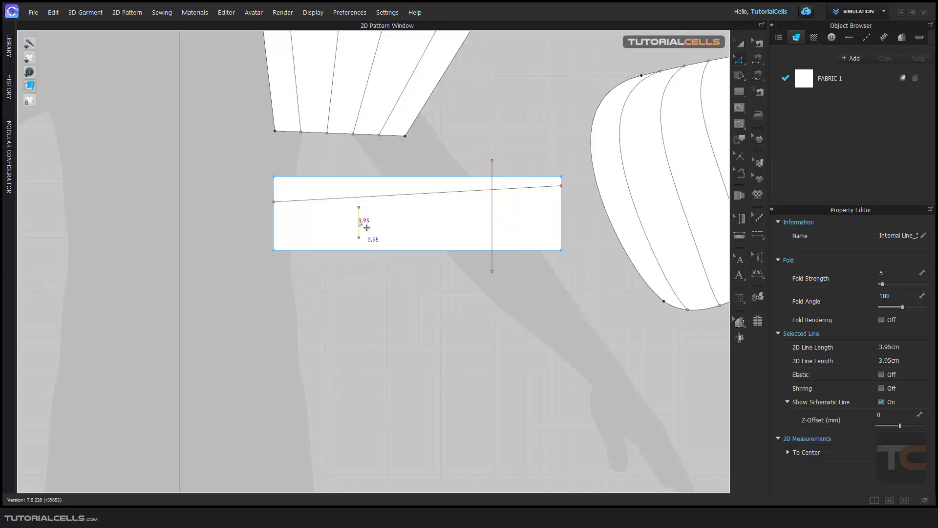
# Step: Join the short line to the sloped line using Extend/Trim & Add Point > to Internal Line
pyautogui.rightClick(359, 221)
pyautogui.moveTo(415, 422)
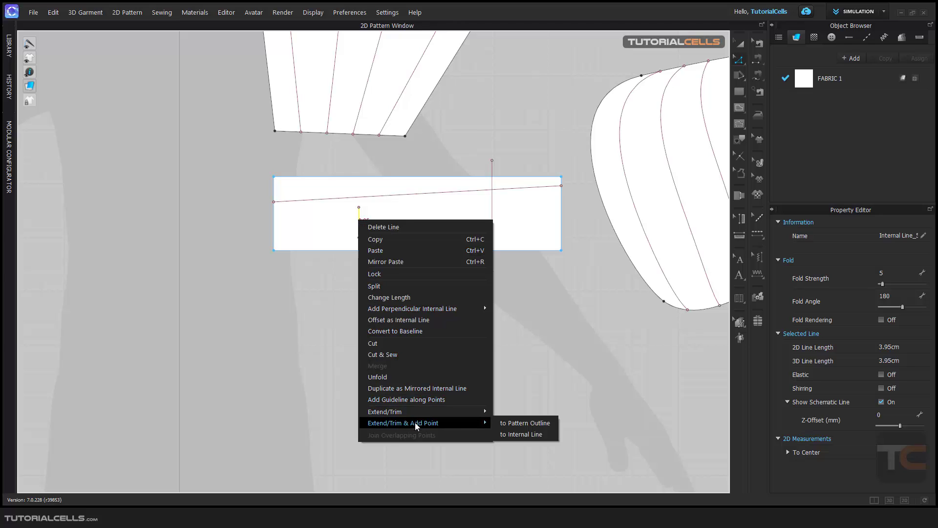
pyautogui.click(518, 424)
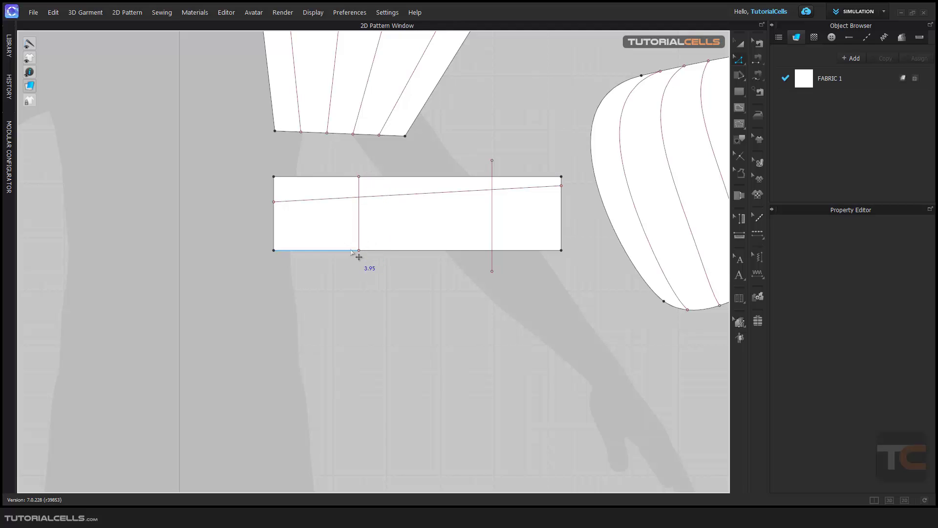
pyautogui.click(358, 239)
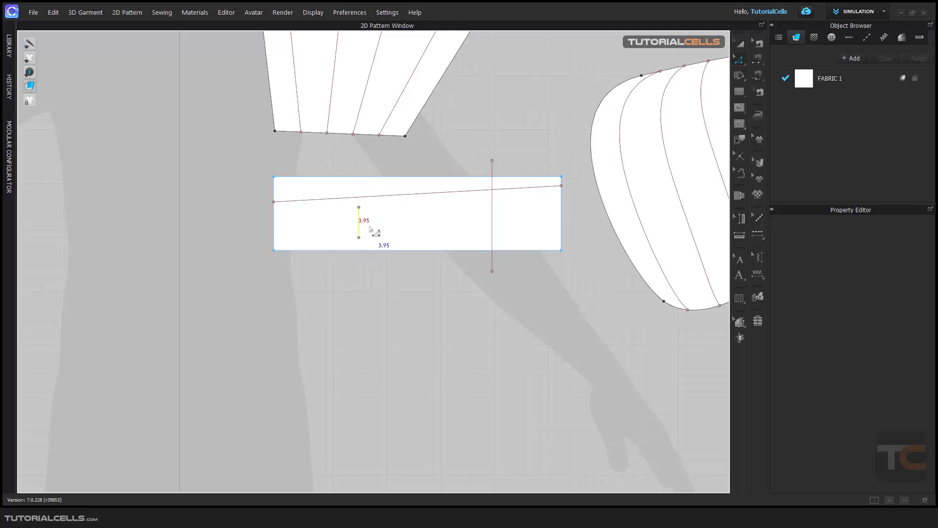
pyautogui.click(370, 228)
pyautogui.rightClick(359, 219)
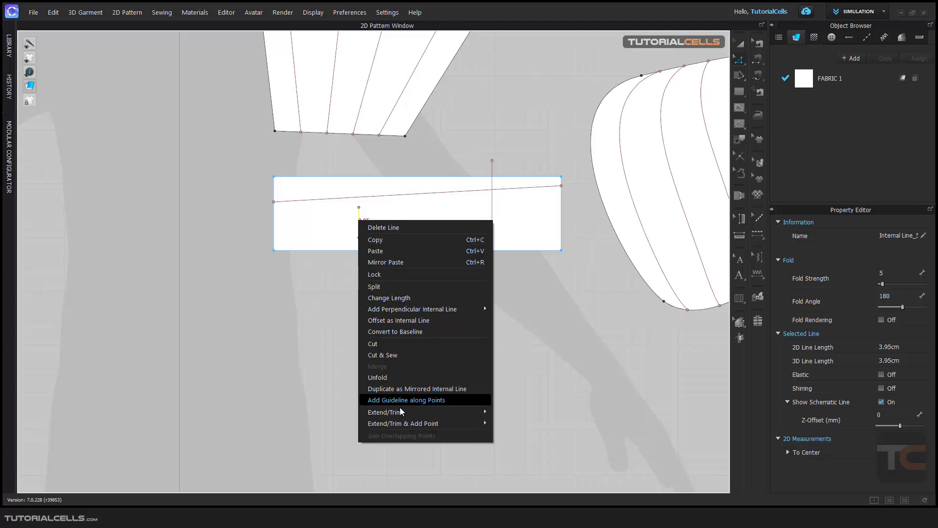
pyautogui.moveTo(411, 423)
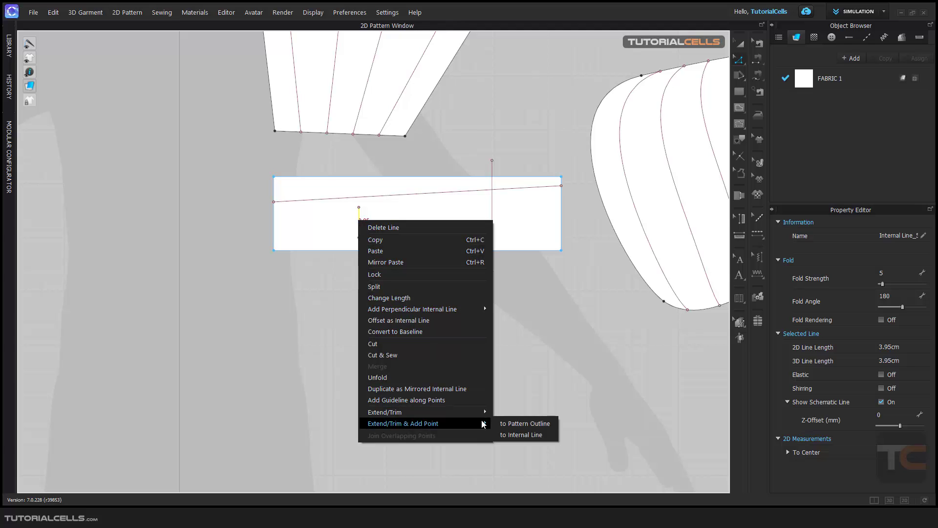
pyautogui.click(511, 435)
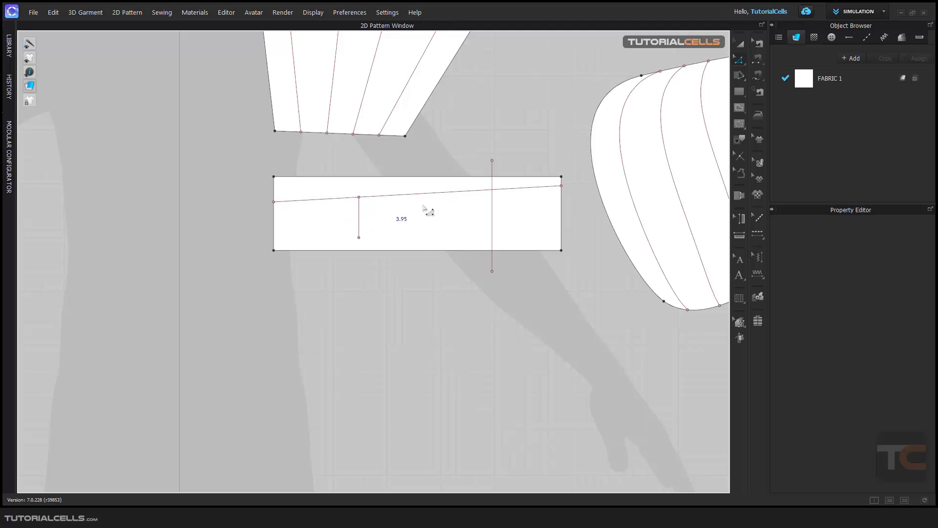
# Step: Trim the tall vertical line to the rectangle outline at 9.61 cm, adding edge points
pyautogui.click(493, 210)
pyautogui.rightClick(492, 212)
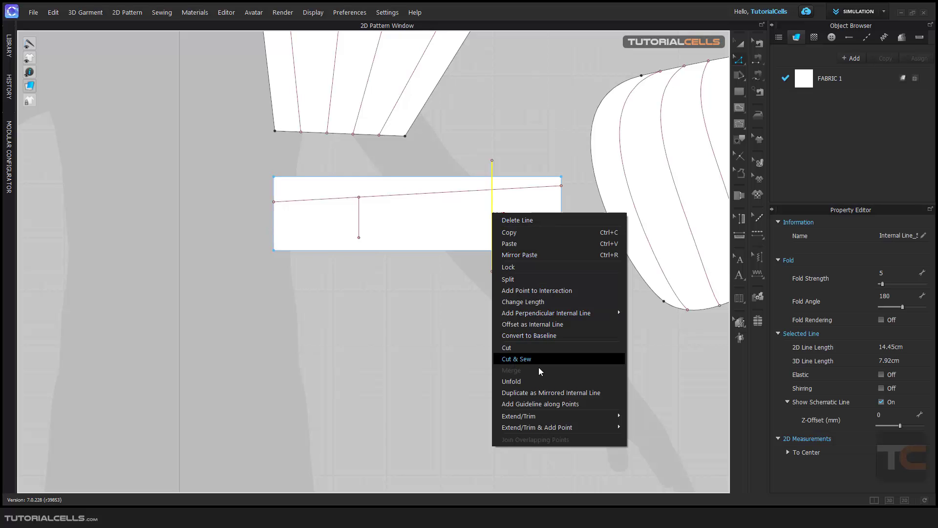
pyautogui.moveTo(561, 427)
pyautogui.click(636, 427)
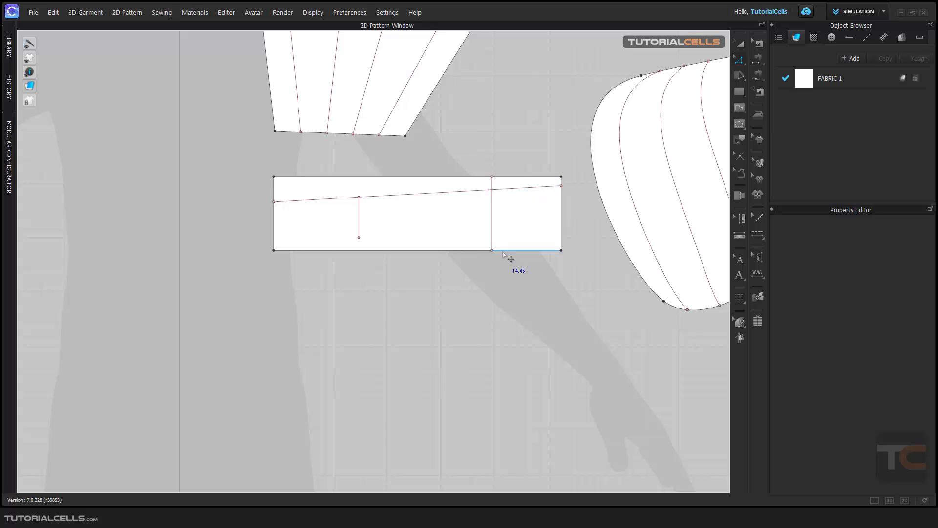
pyautogui.rightClick(493, 223)
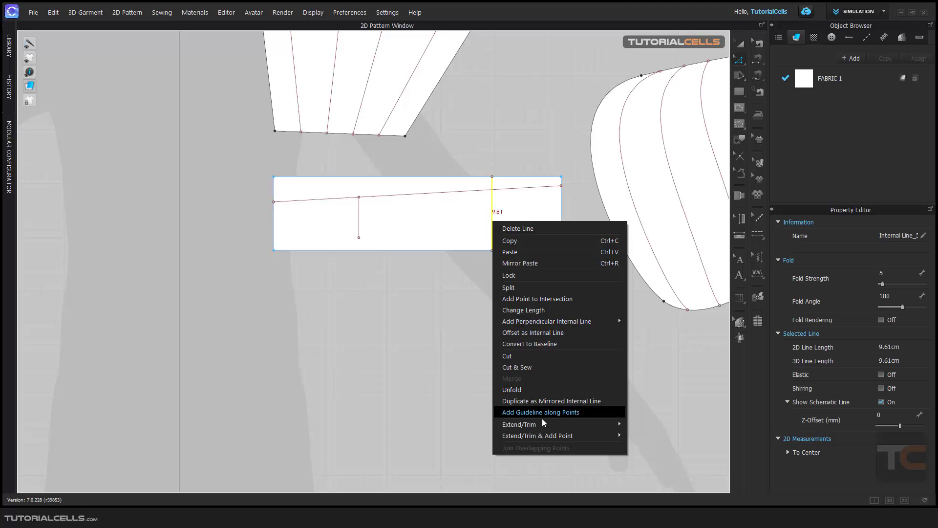
pyautogui.moveTo(544, 424)
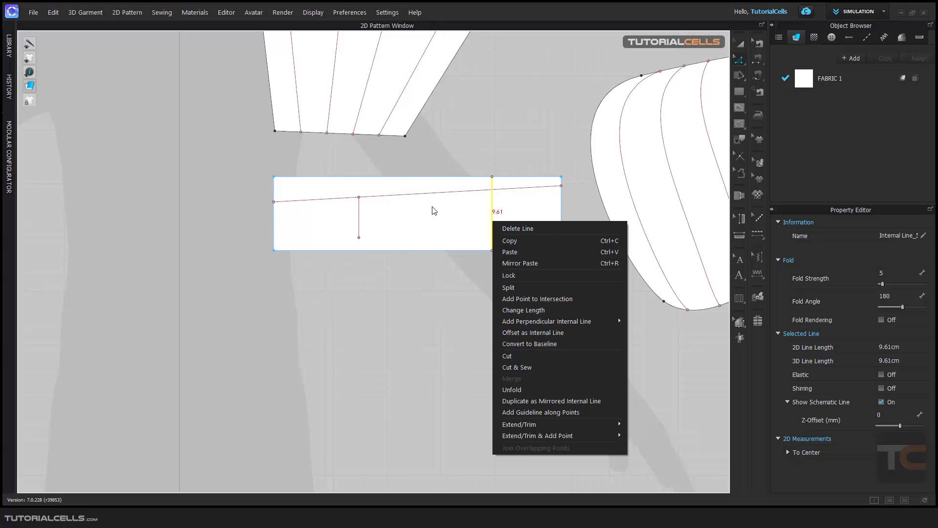
pyautogui.click(443, 324)
# Step: Select the pentagon's four internal lines (30.29, 37.28, 41.02, 35.95 cm) together
pyautogui.scroll(-1, 479, 168)
pyautogui.moveTo(480, 174); pyautogui.dragTo(539, 423, button='middle')
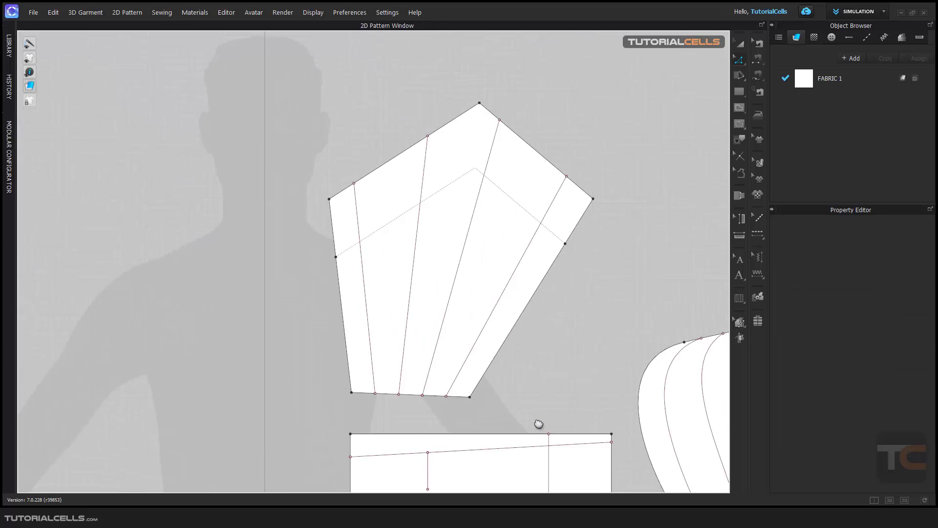
pyautogui.moveTo(495, 334); pyautogui.dragTo(496, 327, button='middle')
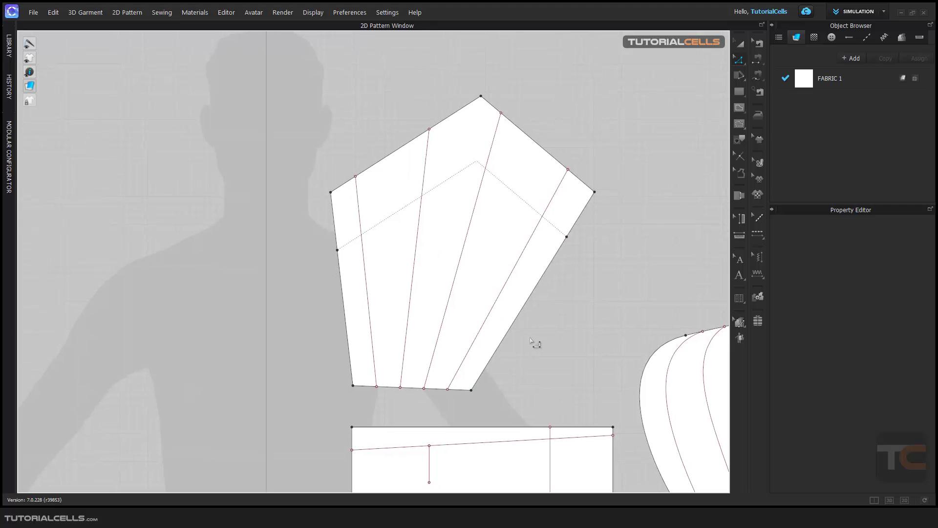
pyautogui.click(365, 260)
pyautogui.keyDown('shift'); pyautogui.click(414, 264); pyautogui.keyUp('shift')
pyautogui.keyDown('shift'); pyautogui.click(459, 261); pyautogui.keyUp('shift')
pyautogui.keyDown('shift'); pyautogui.click(511, 280); pyautogui.keyUp('shift')
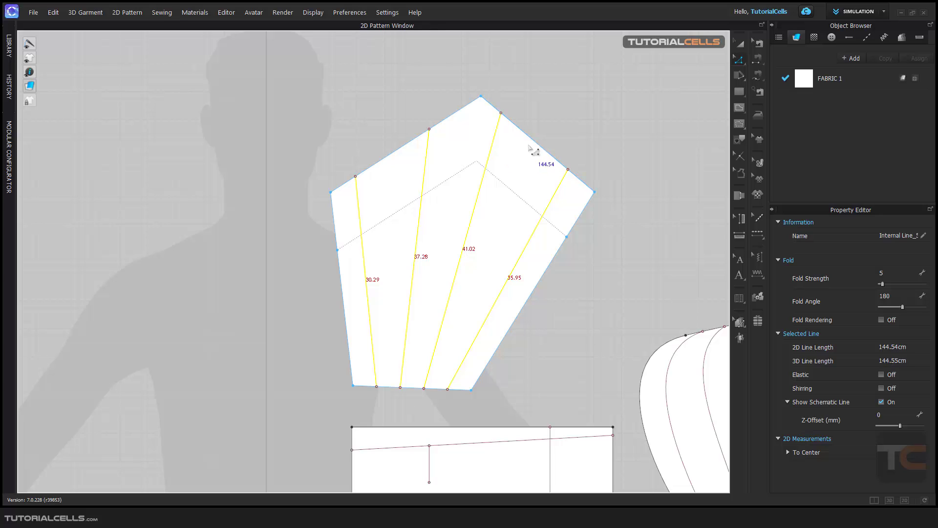
# Step: Apply Extend/Trim & Add Point > to Pattern Outline to the four lines, then deselect
pyautogui.rightClick(491, 150)
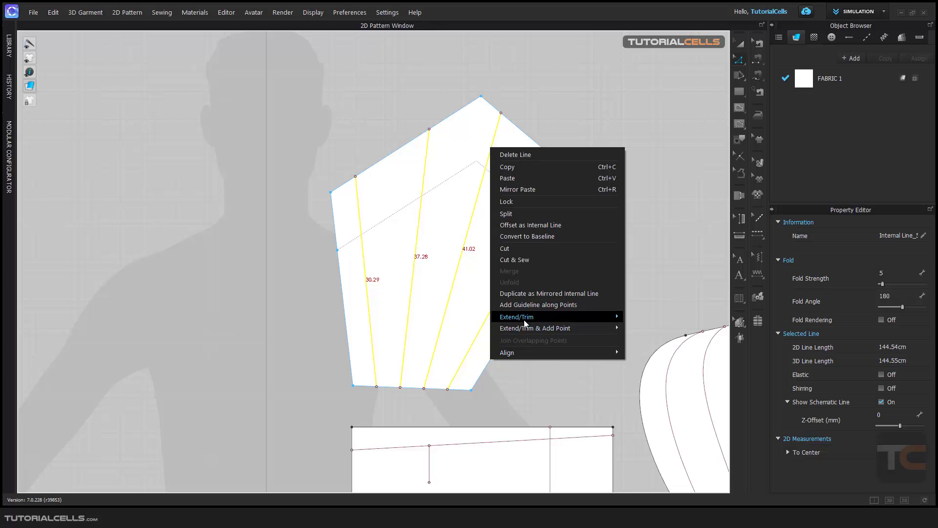
pyautogui.moveTo(524, 319)
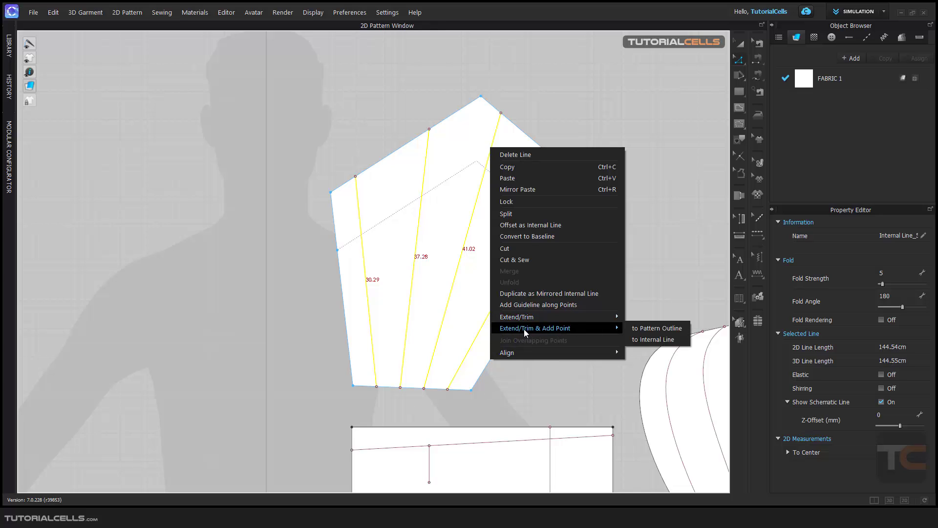
pyautogui.click(662, 329)
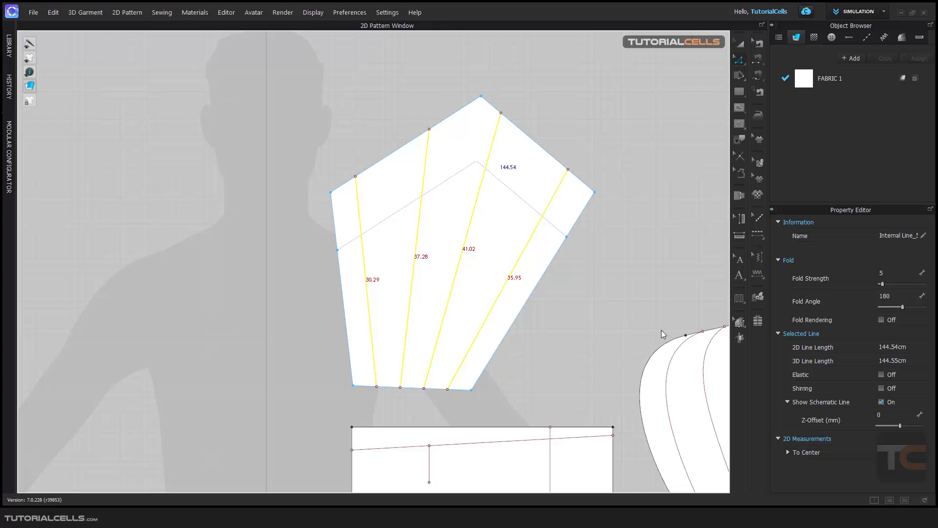
pyautogui.click(587, 183)
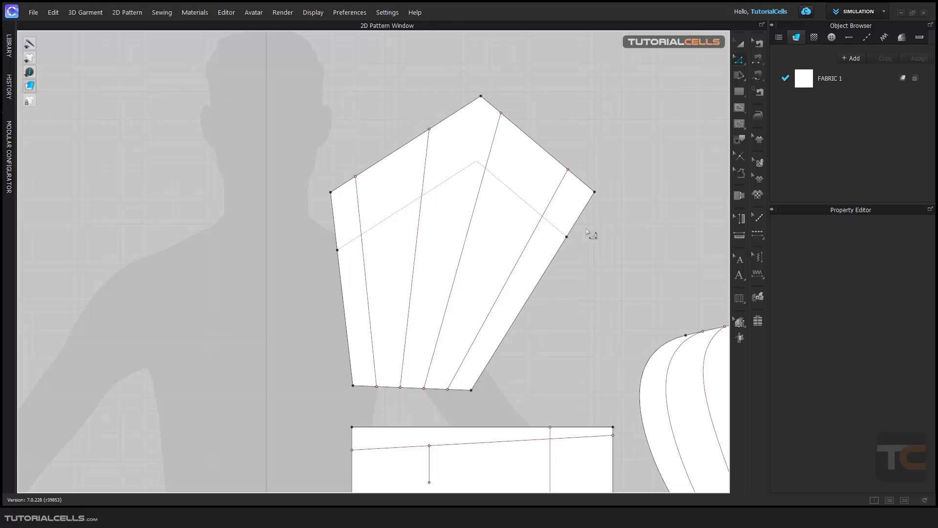
pyautogui.click(737, 299)
# Step: Zoom out and pan so the pentagon, rectangle and curved sleeve appear side by side
pyautogui.click(649, 292)
pyautogui.moveTo(522, 389); pyautogui.dragTo(268, 274, button='right')
pyautogui.scroll(-2, 318, 268)
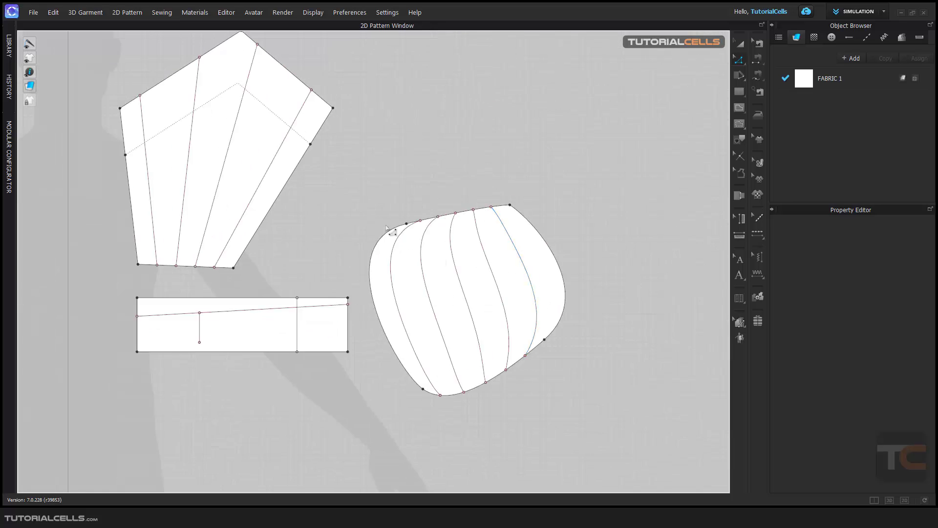
pyautogui.moveTo(393, 249); pyautogui.dragTo(532, 266, button='right')
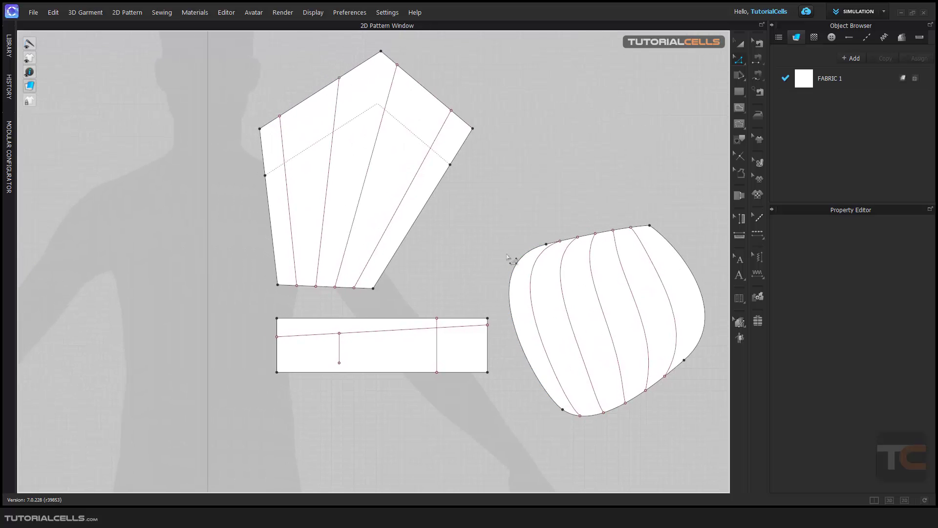